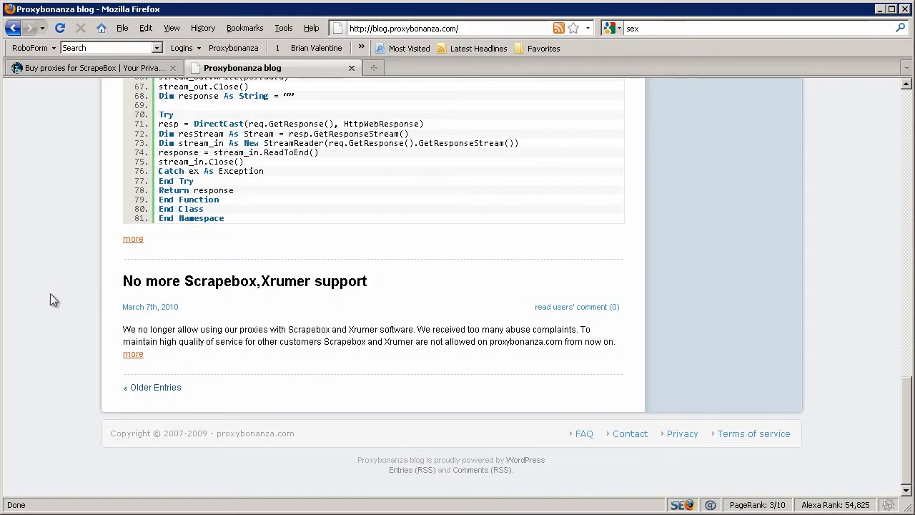
# Step: Return to the top of the Proxybonanza blog's front page after reading the posts
pyautogui.press('Home')
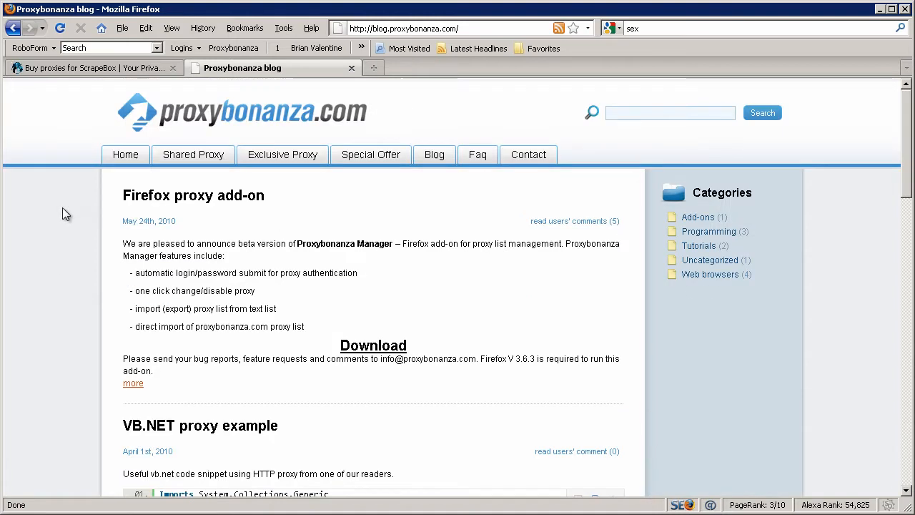
# Step: Open Special Offers and highlight the first plan's 260 IPs and $59.0 per month price
pyautogui.click(366, 163)
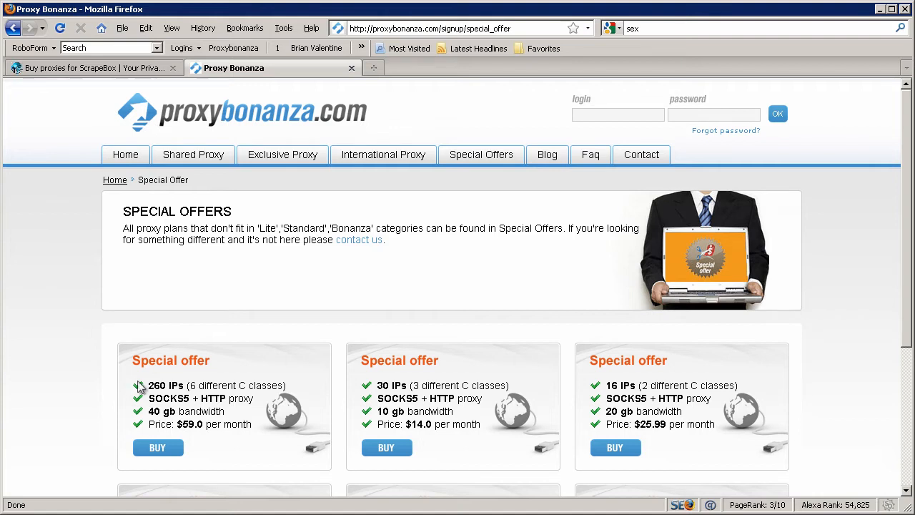
pyautogui.moveTo(146, 386); pyautogui.dragTo(187, 385)
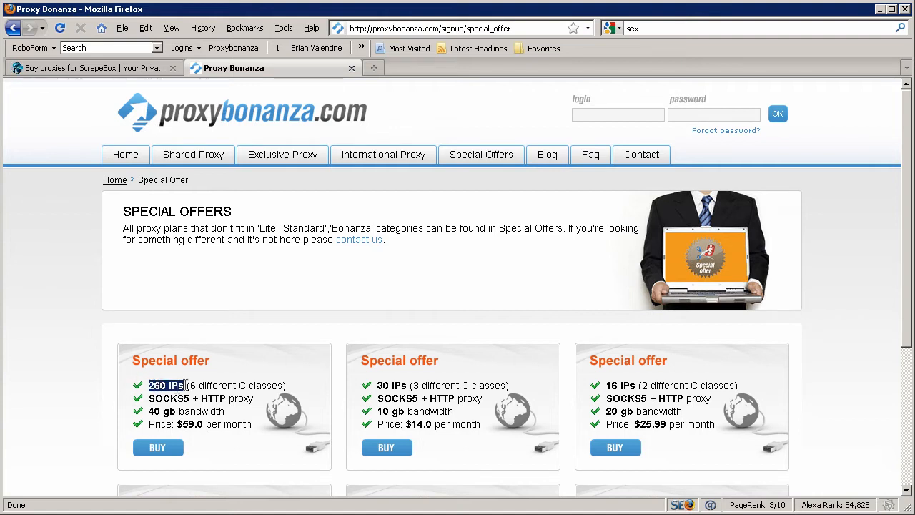
pyautogui.moveTo(178, 424); pyautogui.dragTo(252, 436)
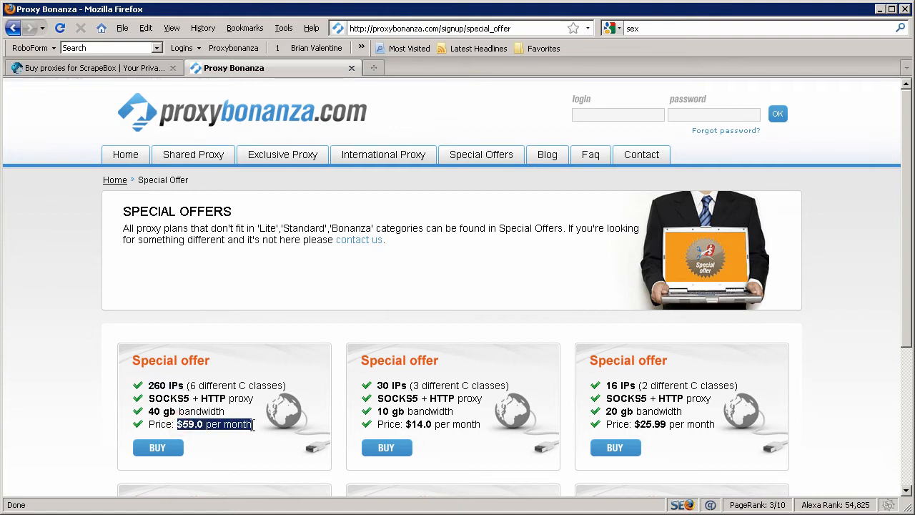
pyautogui.click(252, 438)
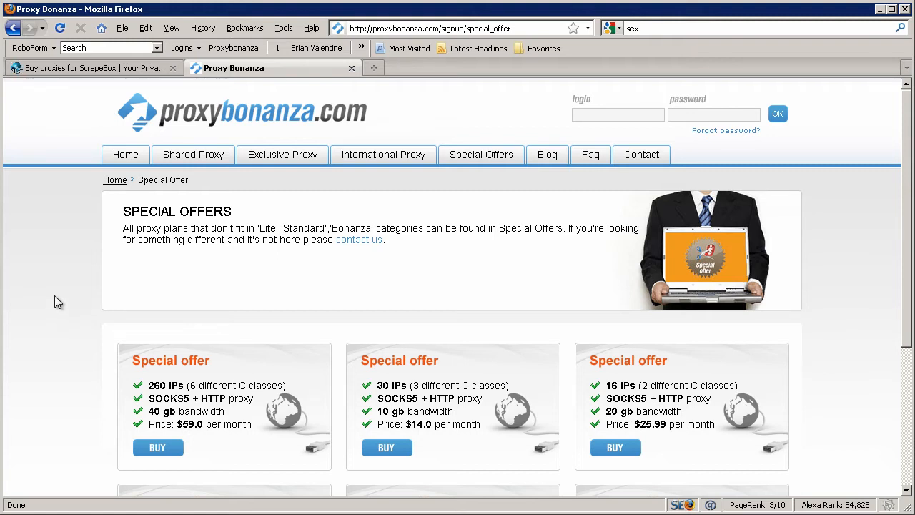
pyautogui.click(86, 67)
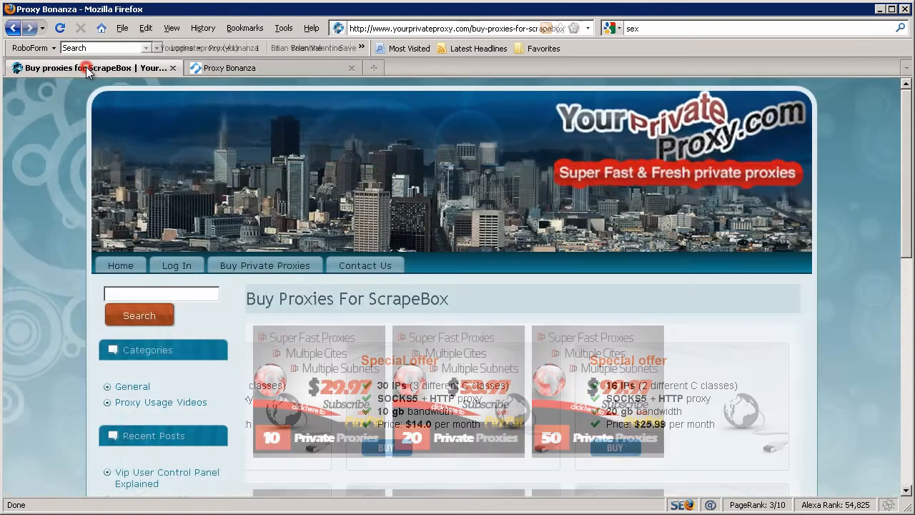
pyautogui.scroll(-1, 76, 306)
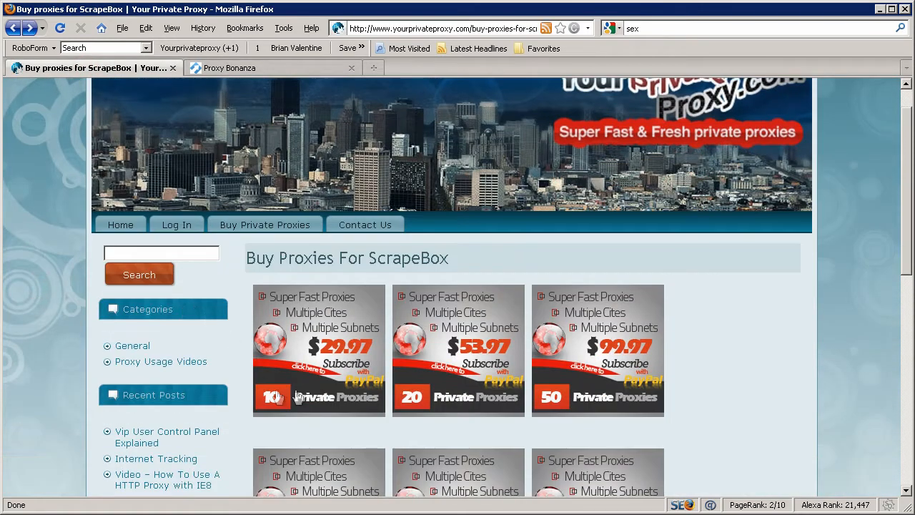
pyautogui.click(243, 258)
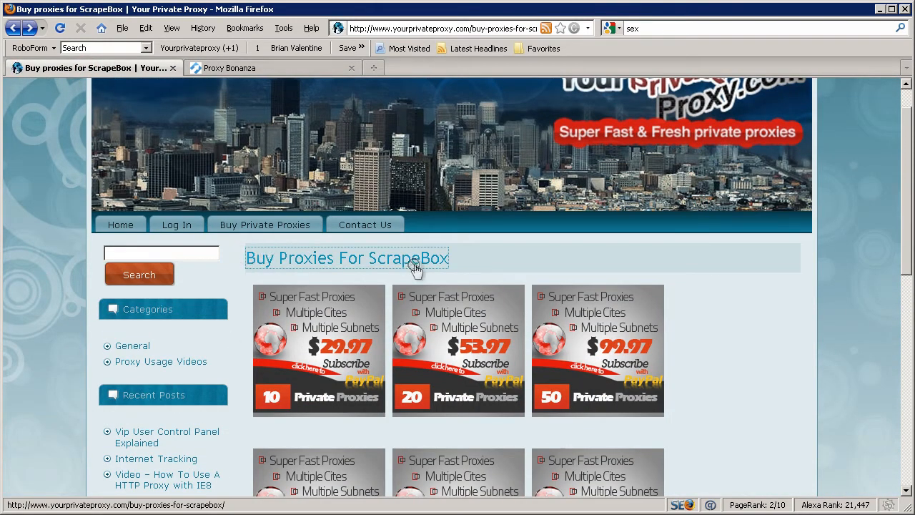
pyautogui.click(246, 67)
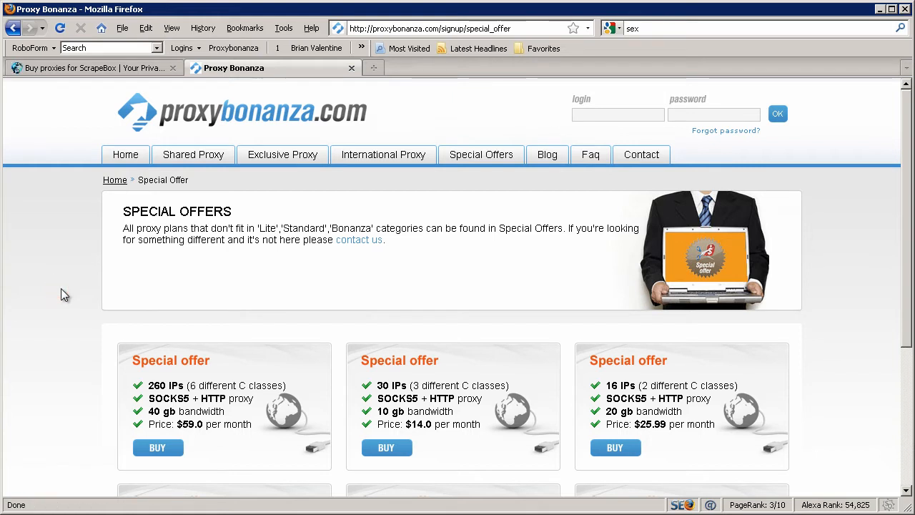
pyautogui.click(119, 71)
pyautogui.moveTo(476, 262); pyautogui.dragTo(237, 288)
pyautogui.click(238, 287)
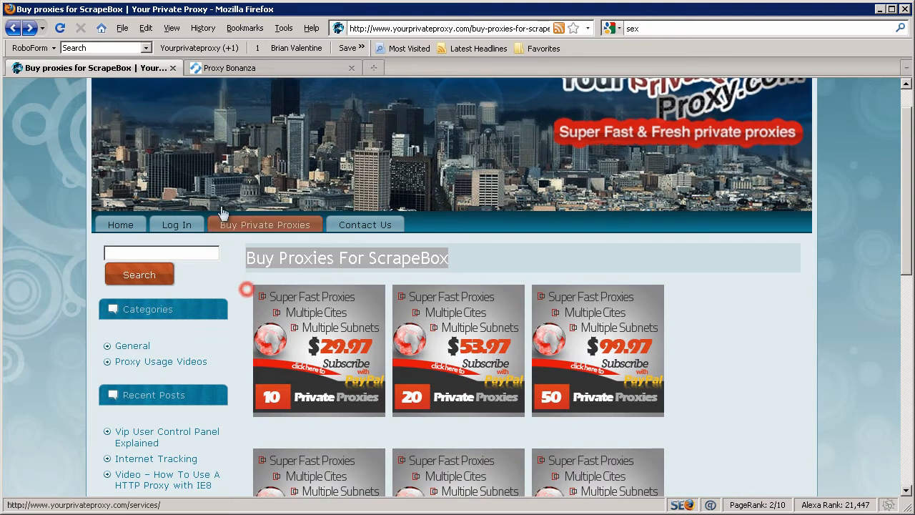
pyautogui.click(239, 67)
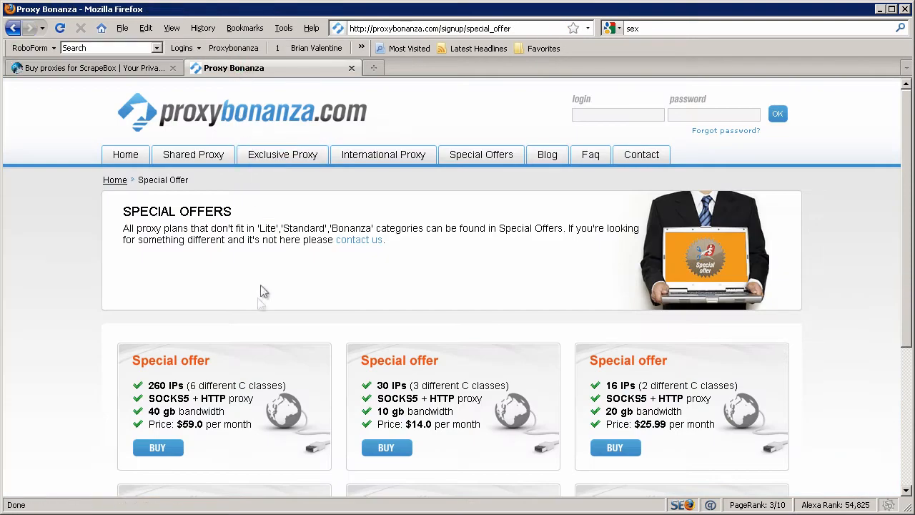
pyautogui.click(70, 275)
pyautogui.moveTo(148, 386); pyautogui.dragTo(185, 386)
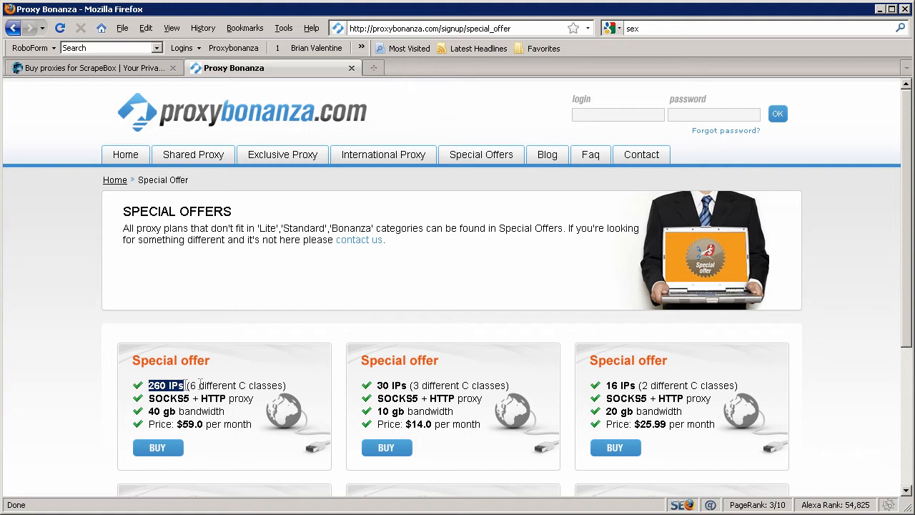
pyautogui.click(263, 366)
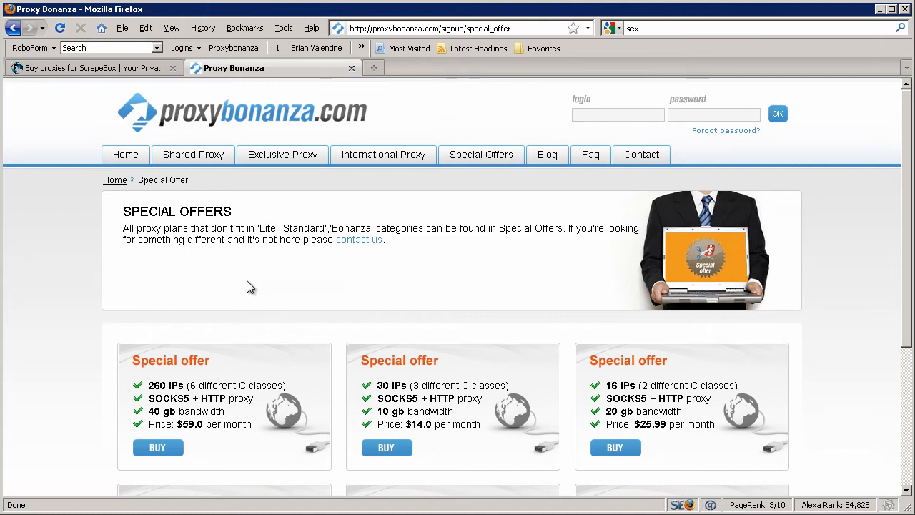
# Step: Log in to Proxybonanza and toggle the Proxy IPs list between http and socks, ending on socks port 61336
pyautogui.click(239, 48)
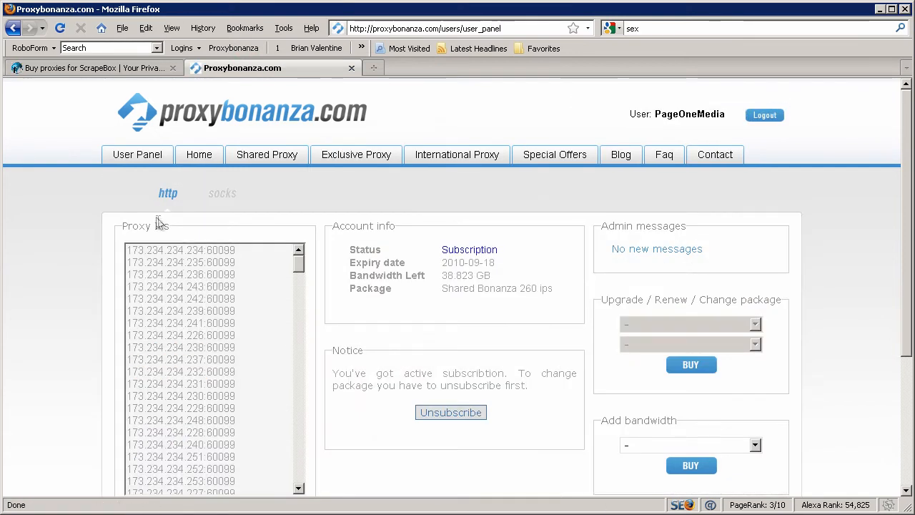
pyautogui.click(167, 201)
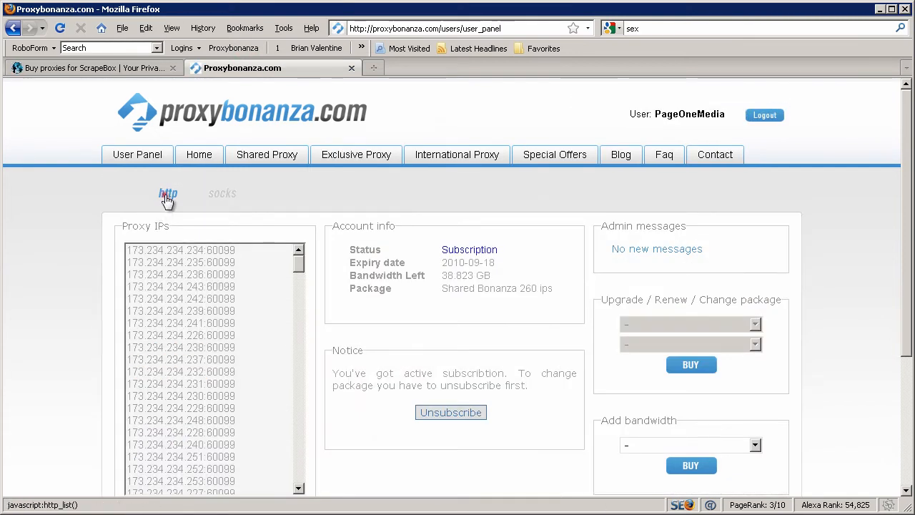
pyautogui.click(222, 198)
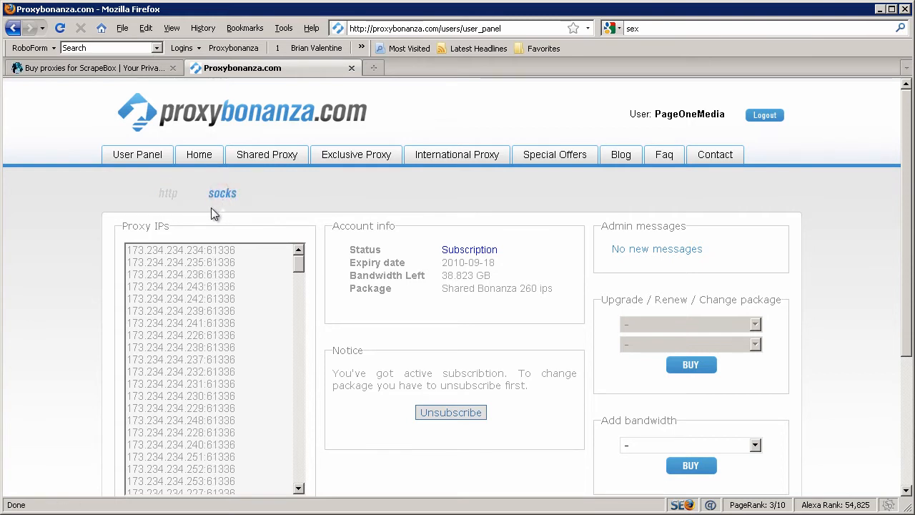
pyautogui.click(217, 202)
pyautogui.click(171, 197)
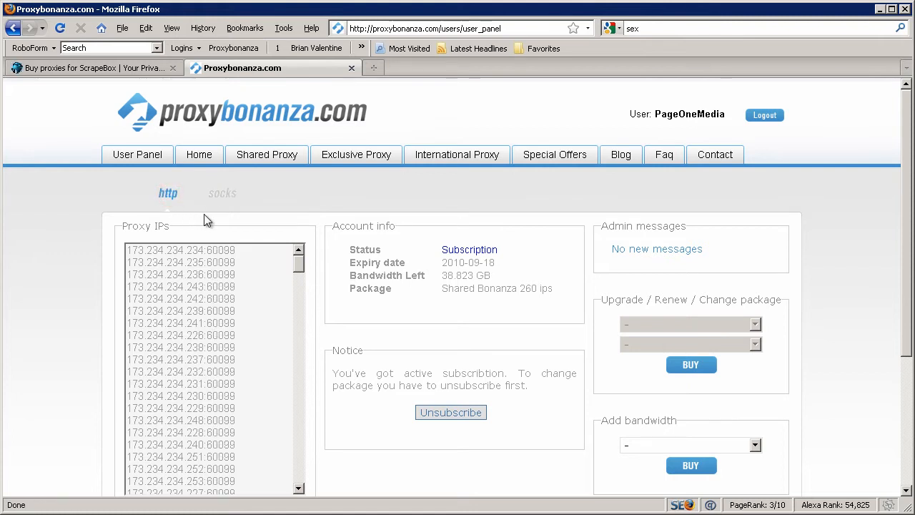
pyautogui.click(220, 198)
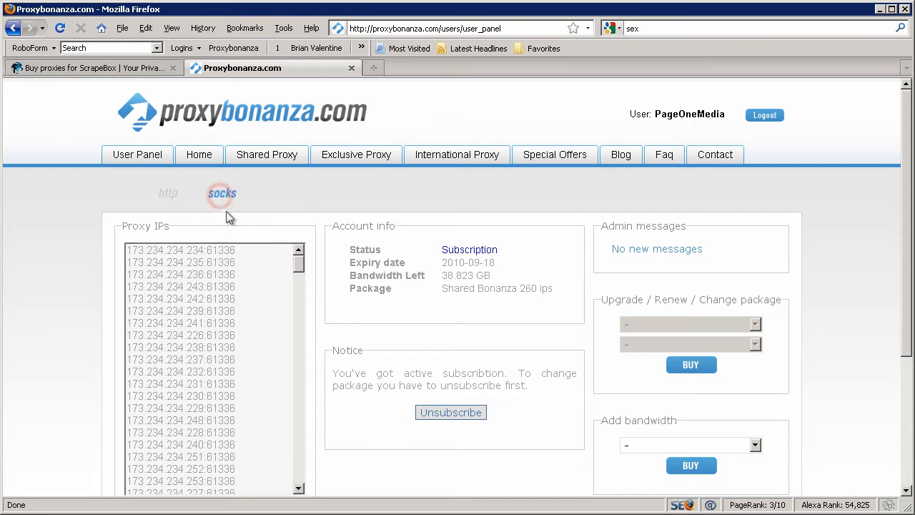
pyautogui.click(67, 231)
pyautogui.scroll(-2, 69, 233)
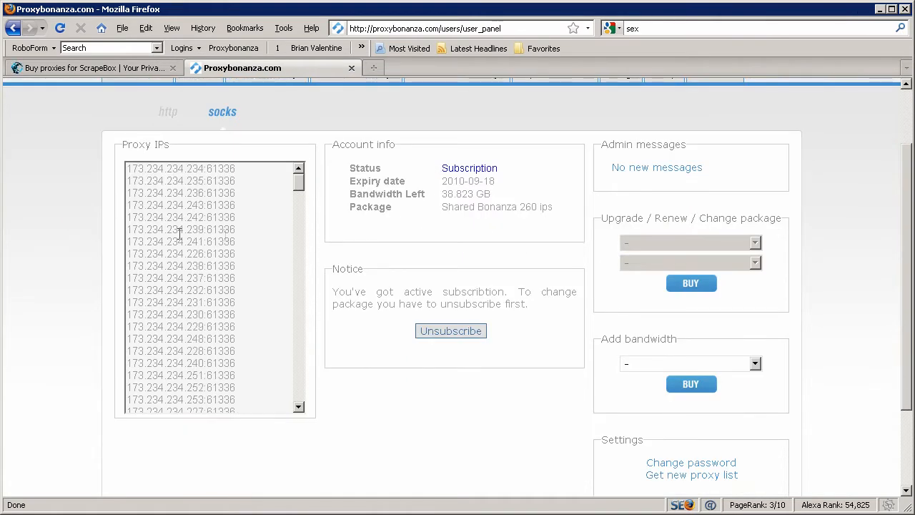
# Step: Select the entire socks proxy list in the Proxy IPs box and copy it
pyautogui.moveTo(299, 187); pyautogui.dragTo(301, 243)
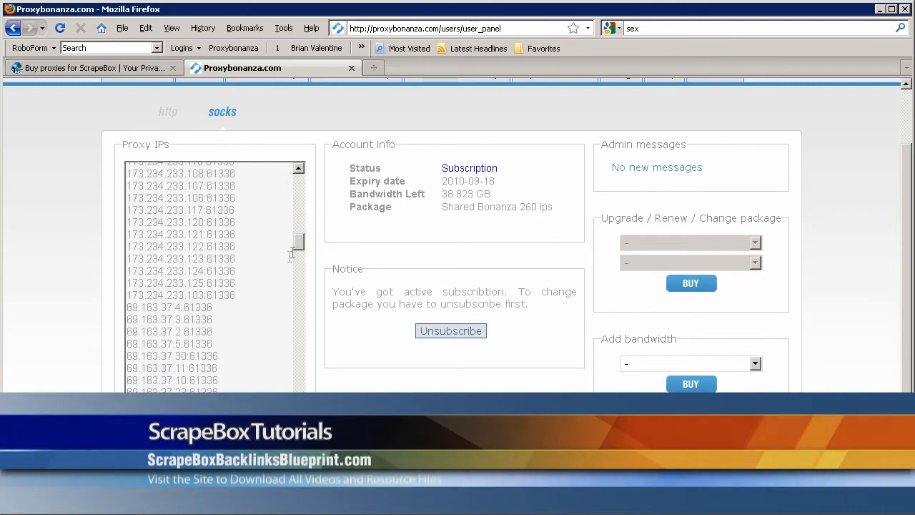
pyautogui.click(241, 295)
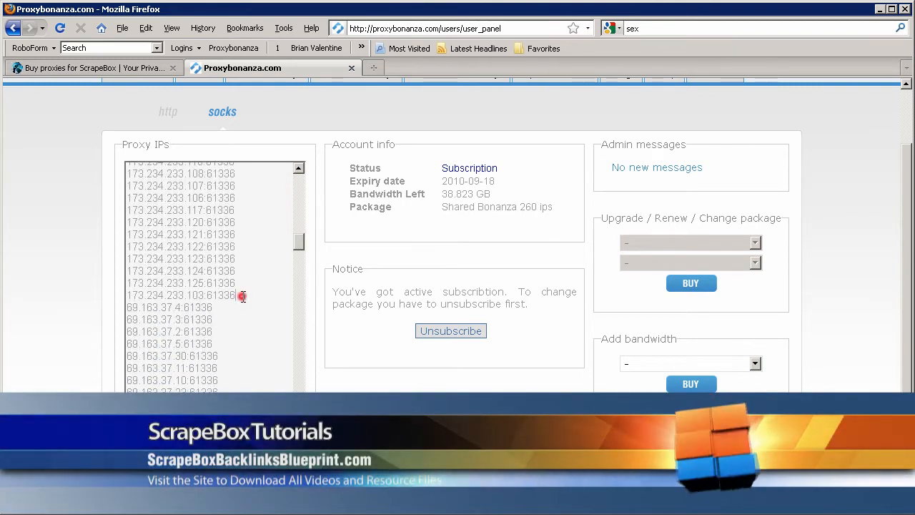
pyautogui.hotkey('ctrl', 'a')
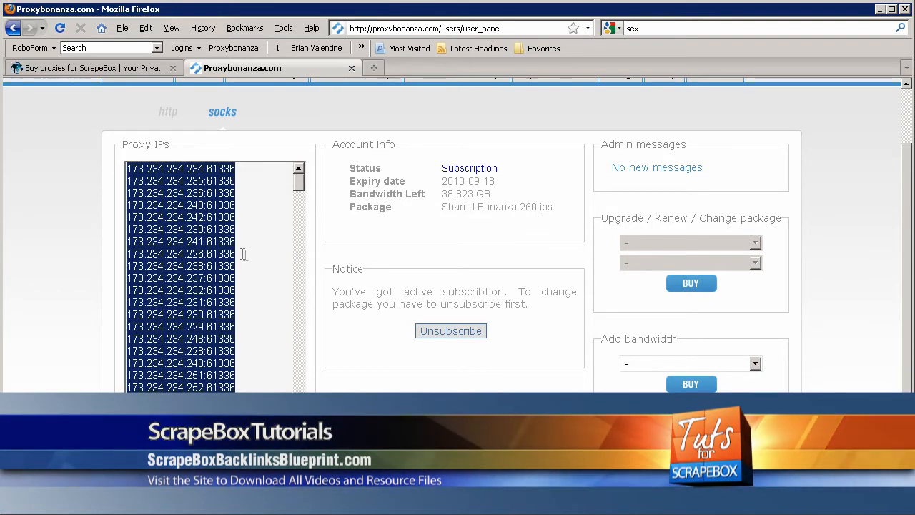
pyautogui.rightClick(186, 224)
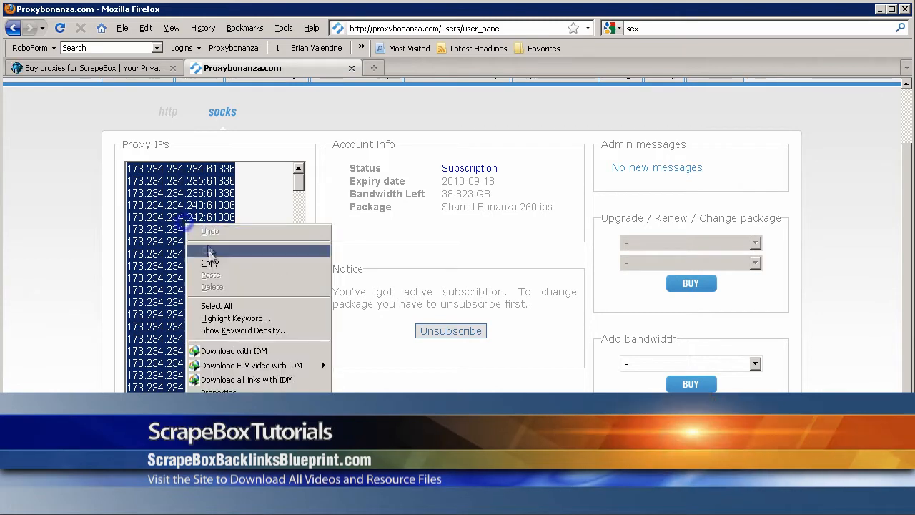
pyautogui.click(210, 264)
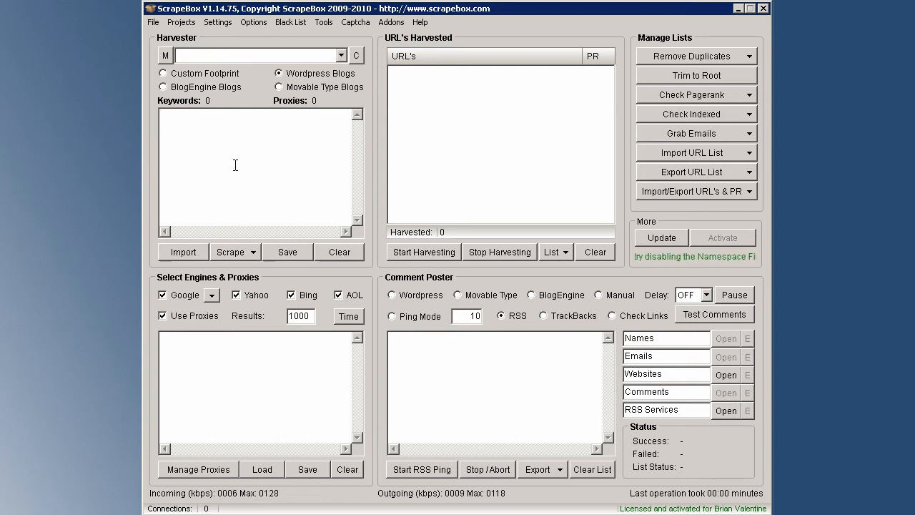
# Step: Open the ScrapeBox Text Editor and paste in the 18 socks proxies on port 61336
pyautogui.doubleClick(234, 165)
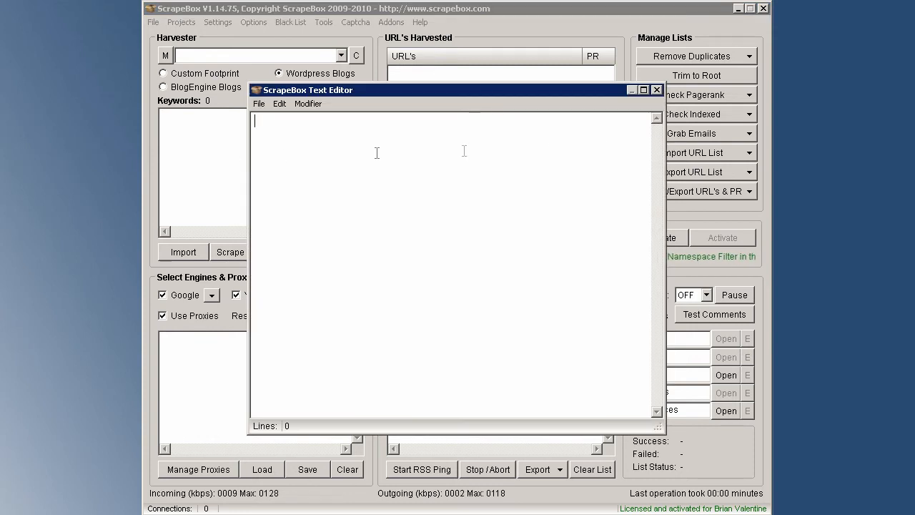
pyautogui.click(657, 90)
pyautogui.click(323, 22)
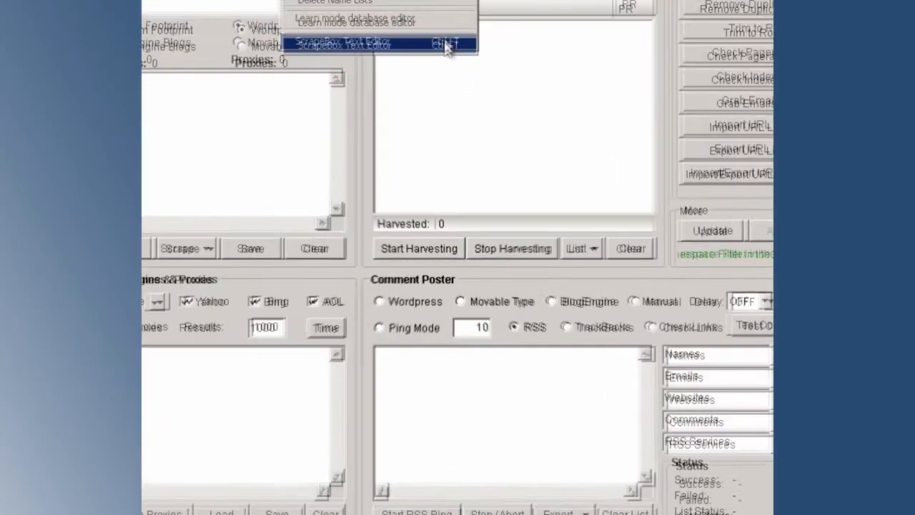
pyautogui.click(429, 86)
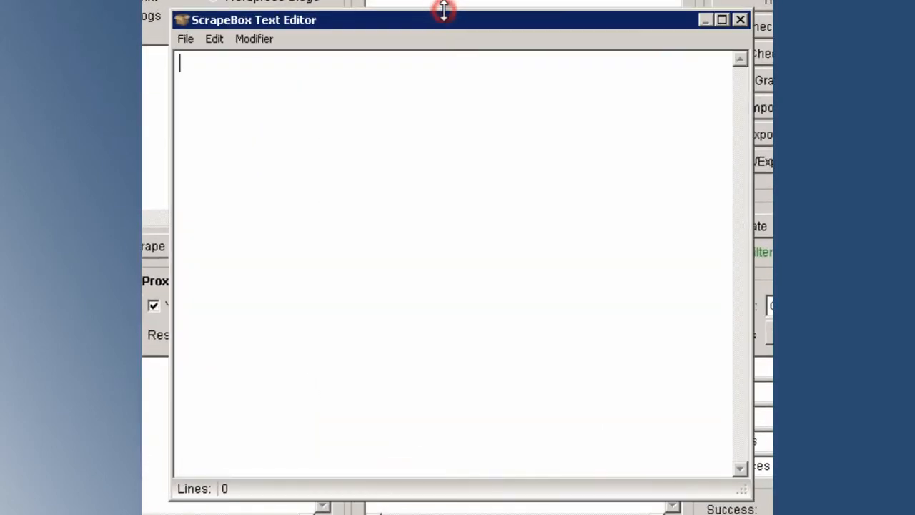
pyautogui.click(274, 88)
pyautogui.hotkey('ctrl', 'v')
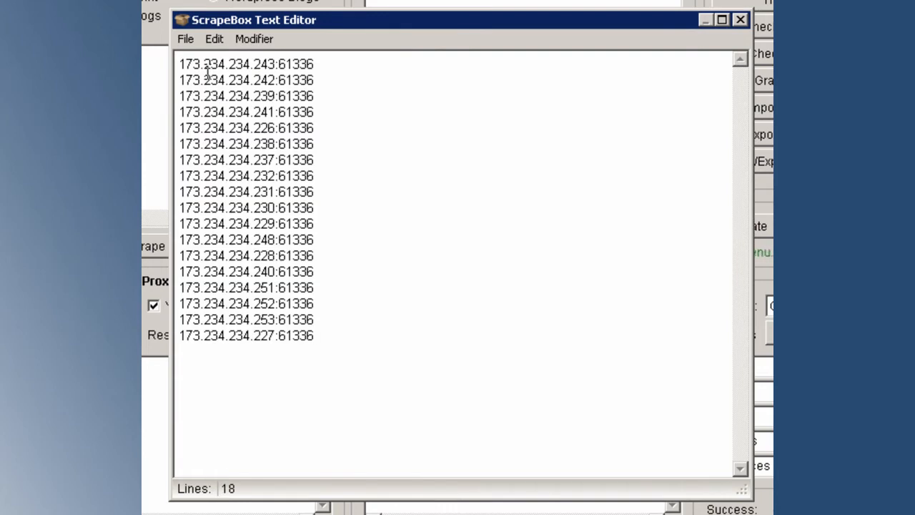
pyautogui.moveTo(205, 63); pyautogui.dragTo(168, 62)
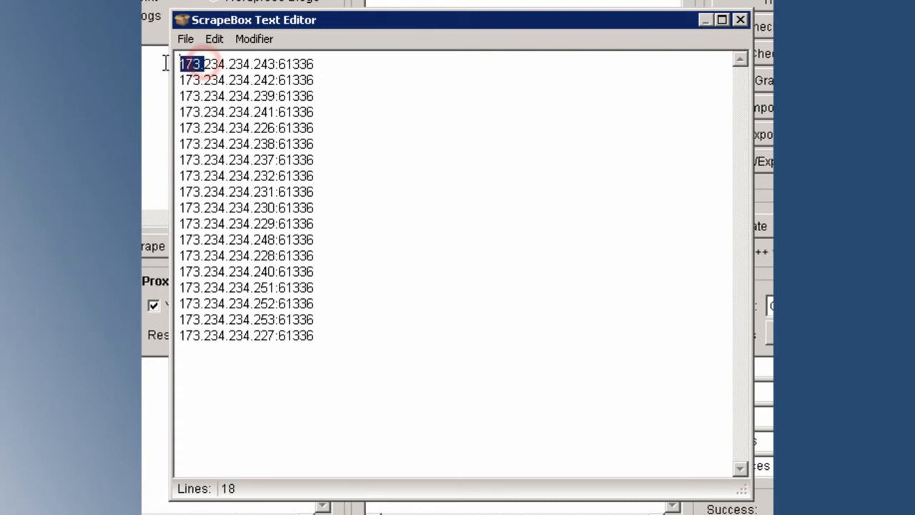
pyautogui.click(203, 63)
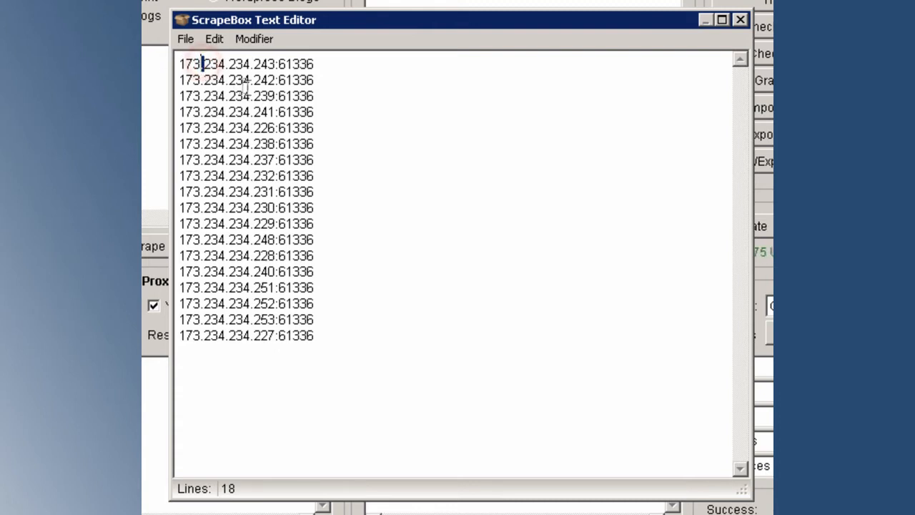
# Step: Replace every '173.' with 'S173.' so all 18 proxy lines start with an S prefix
pyautogui.click(201, 65)
pyautogui.moveTo(167, 64); pyautogui.dragTo(207, 64)
pyautogui.hotkey('ctrl', 'h')
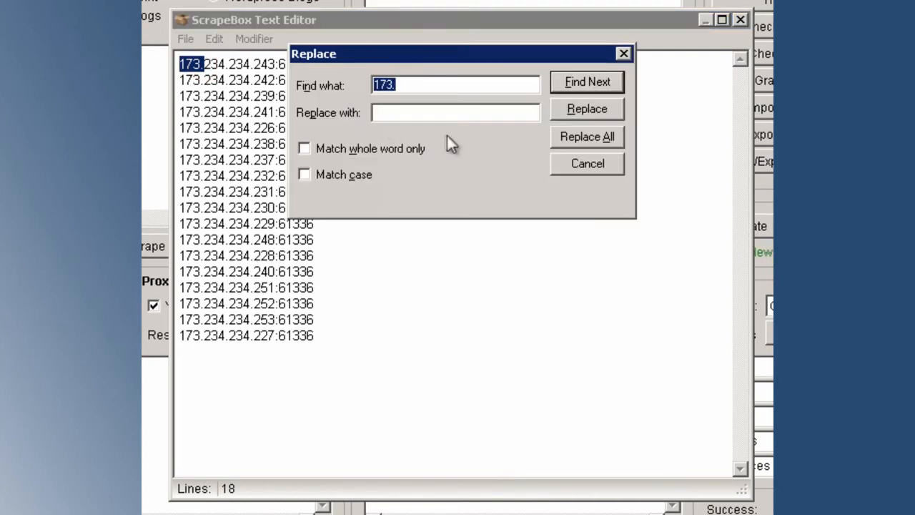
pyautogui.click(584, 163)
pyautogui.click(218, 40)
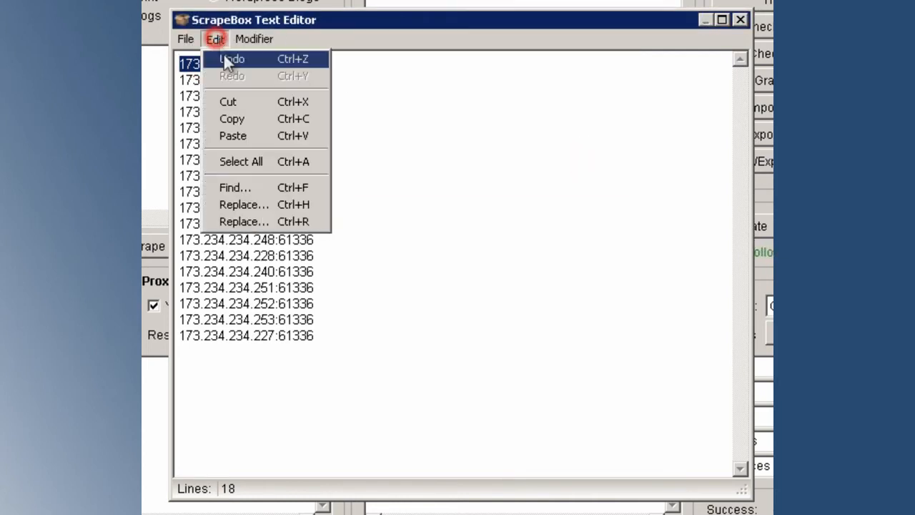
pyautogui.click(296, 221)
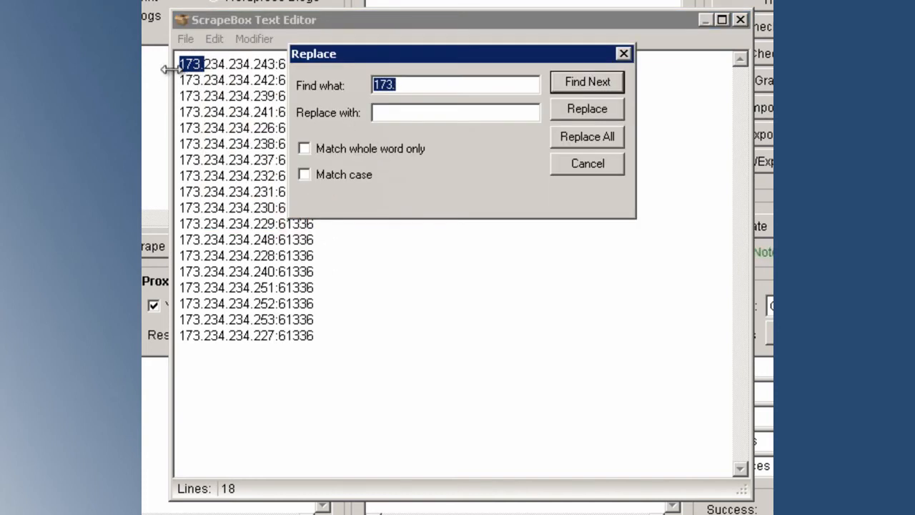
pyautogui.click(421, 85)
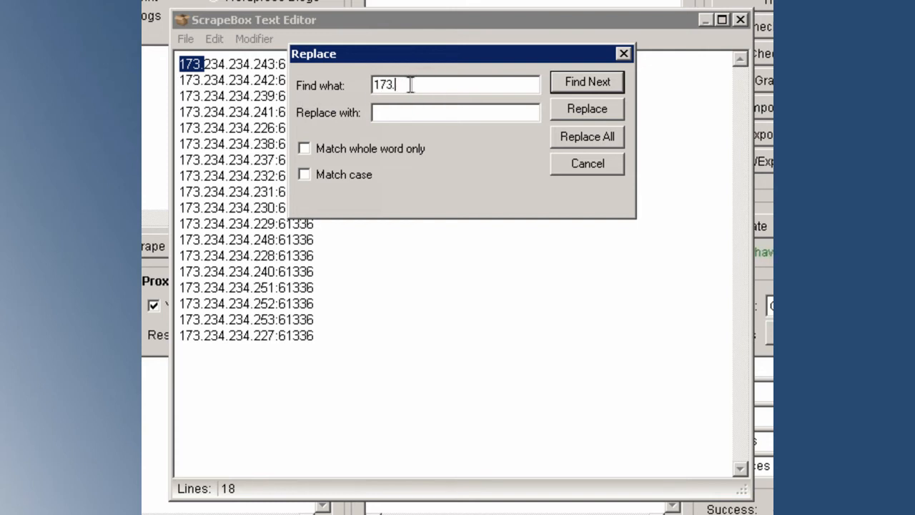
pyautogui.doubleClick(431, 85)
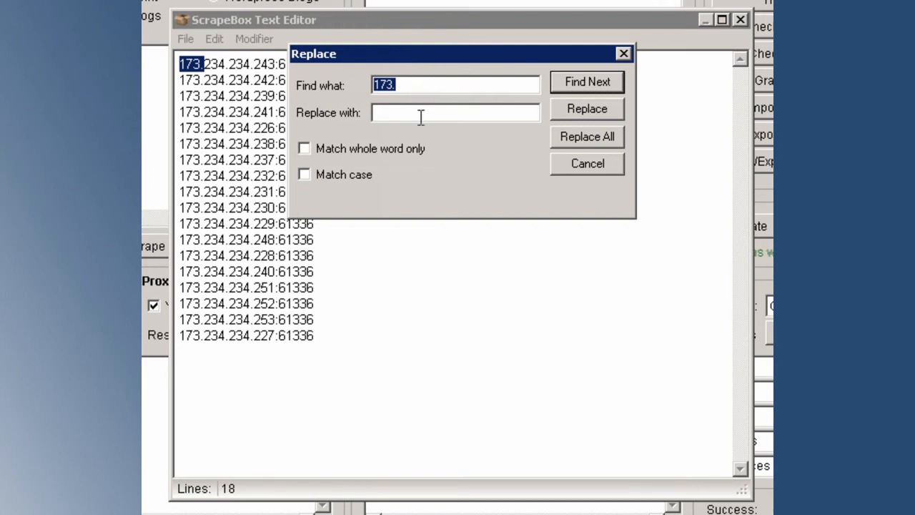
pyautogui.click(389, 113)
pyautogui.doubleClick(403, 86)
pyautogui.click(403, 115)
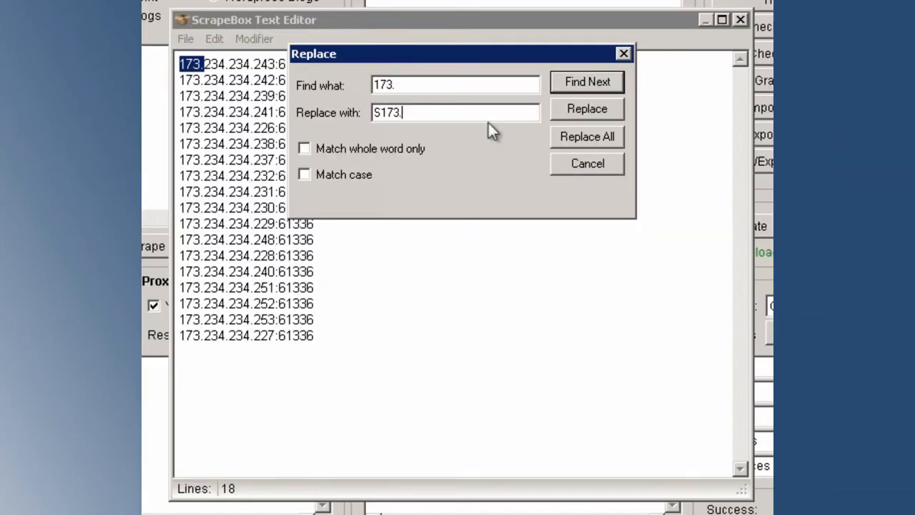
pyautogui.click(563, 136)
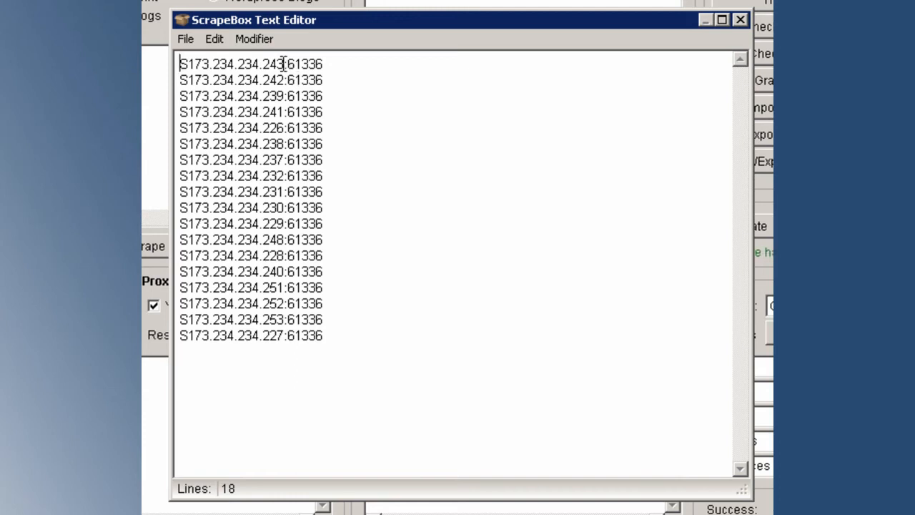
# Step: Replace ':61336' on every line with ':61336' followed by the proxy account's username and password
pyautogui.doubleClick(284, 64)
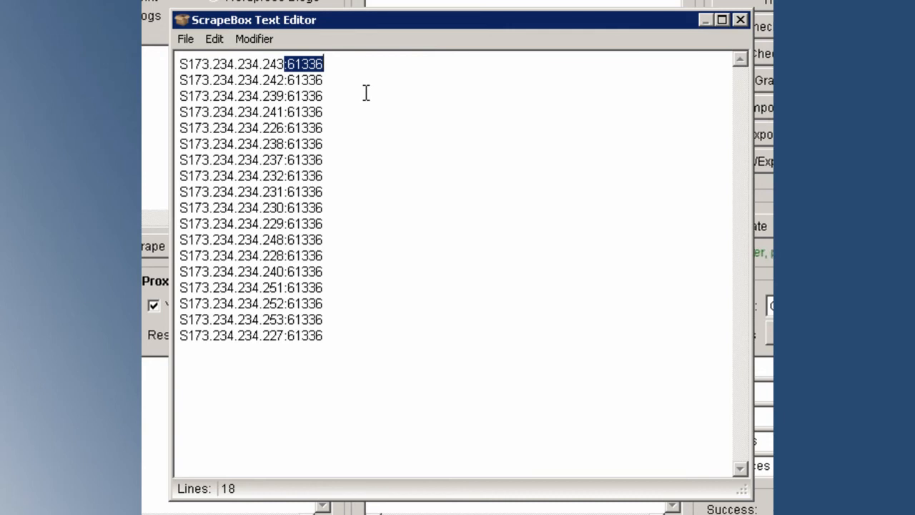
pyautogui.hotkey('ctrl', 'h')
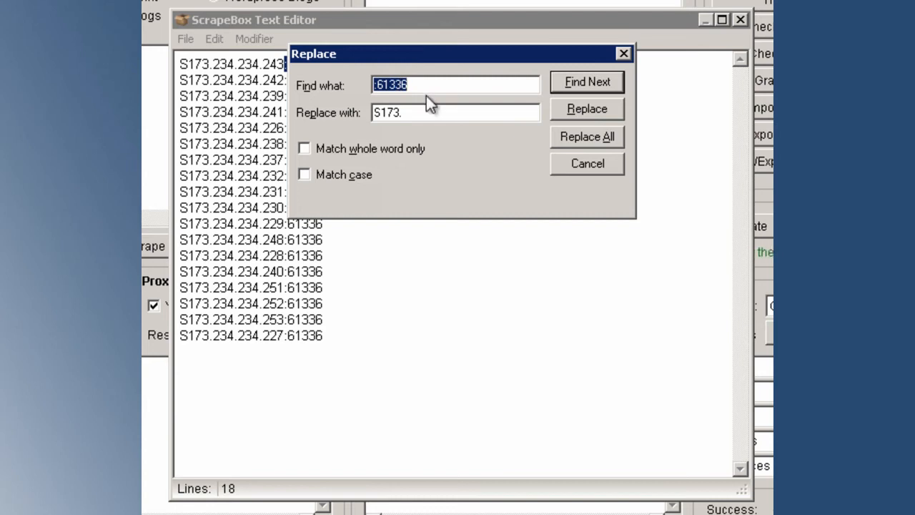
pyautogui.rightClick(389, 89)
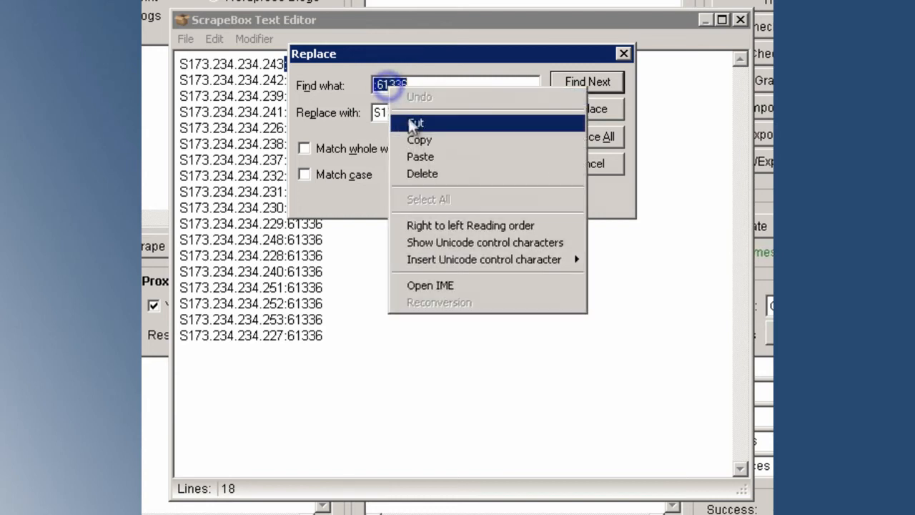
pyautogui.click(415, 138)
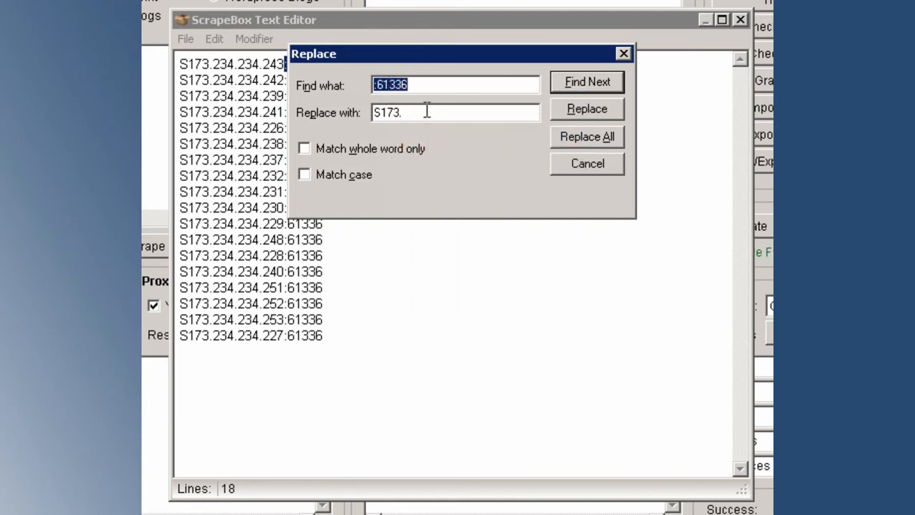
pyautogui.click(445, 109)
pyautogui.doubleClick(451, 109)
pyautogui.hotkey('ctrl', 'v')
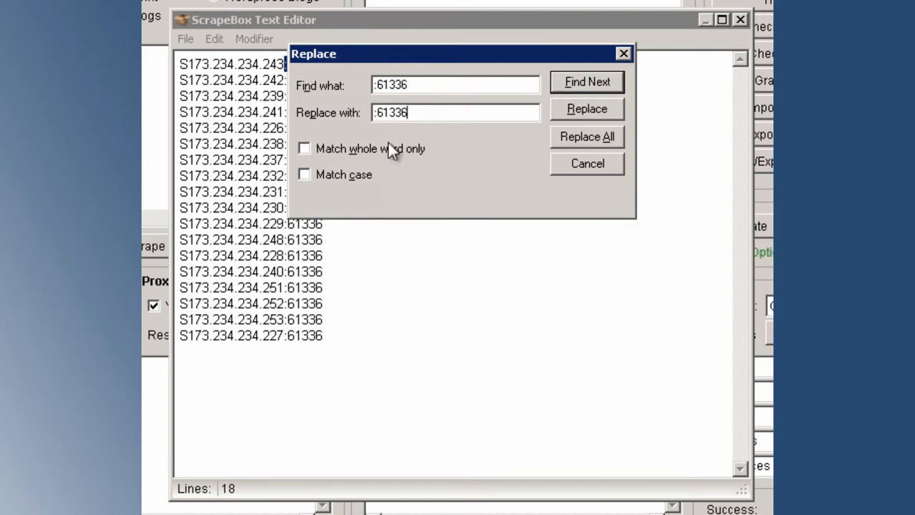
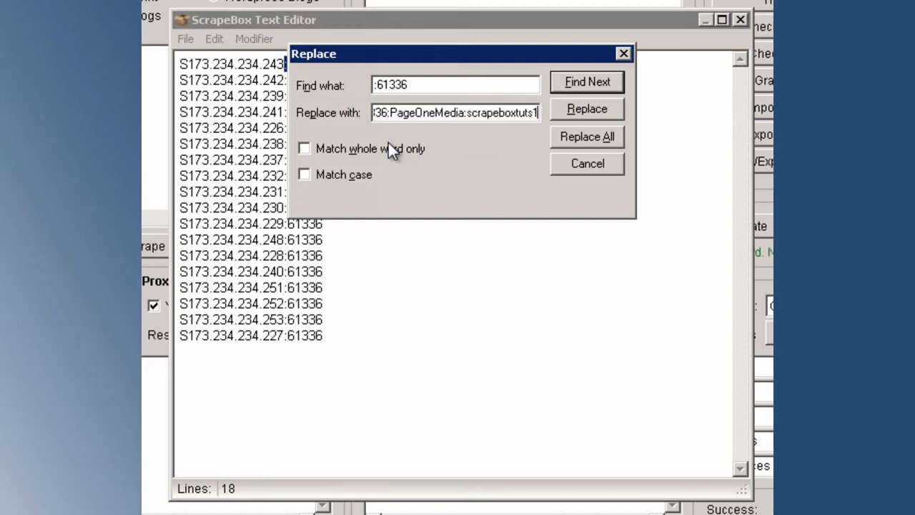
pyautogui.click(563, 143)
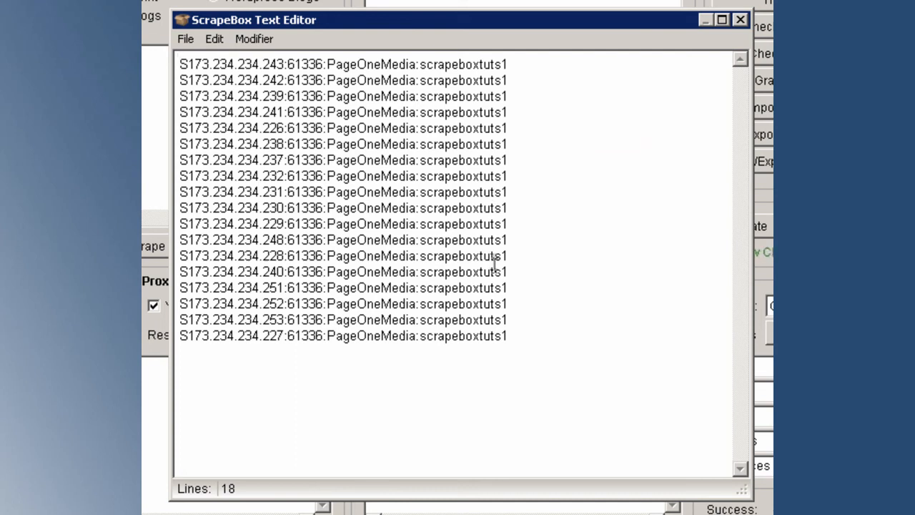
# Step: Save the formatted list as SOCKS in the video > Proxies folder and exit the text editor
pyautogui.click(186, 39)
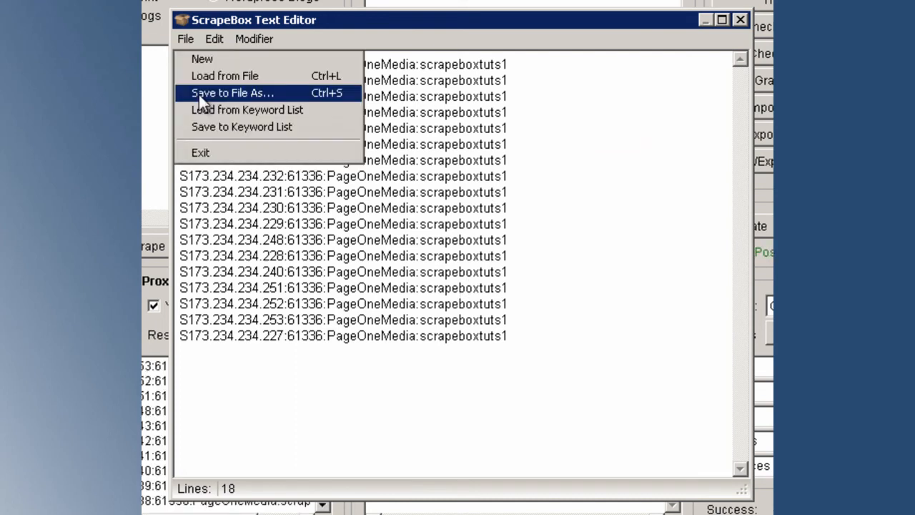
pyautogui.click(229, 90)
pyautogui.scroll(-1, 245, 231)
pyautogui.click(241, 224)
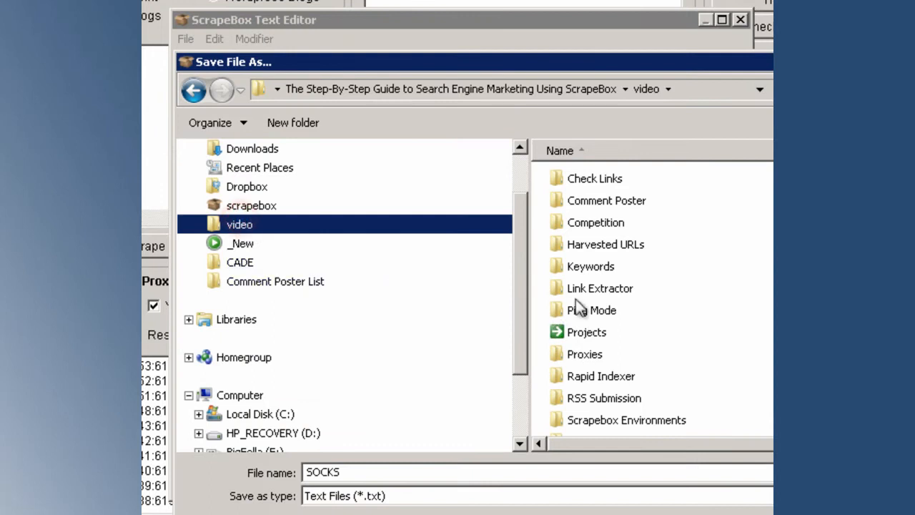
pyautogui.doubleClick(576, 356)
pyautogui.click(456, 469)
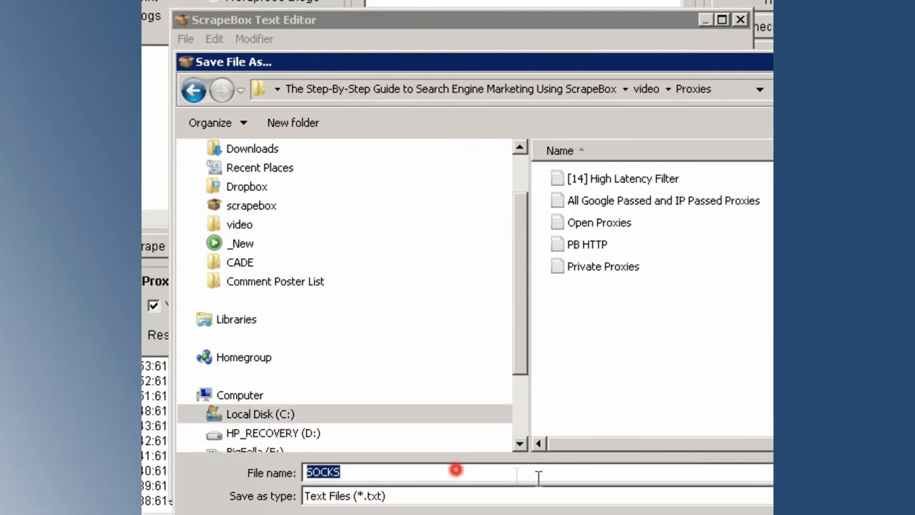
pyautogui.press('Return')
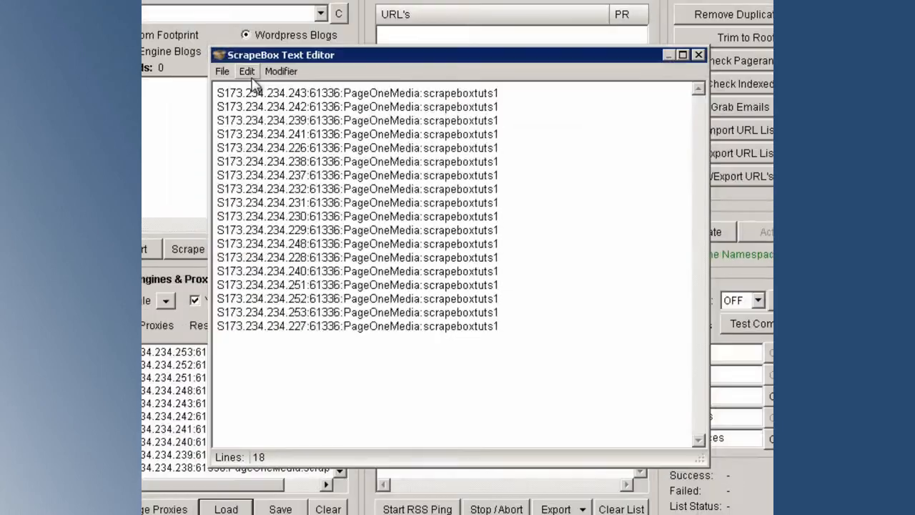
pyautogui.click(185, 39)
pyautogui.click(268, 184)
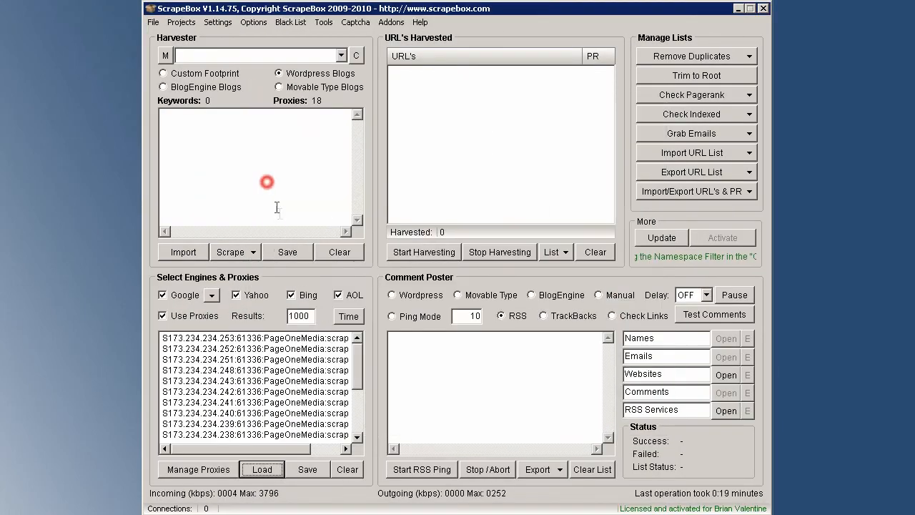
# Step: Load the SOCKS file from the video > Proxies folder into ScrapeBox's proxy list
pyautogui.click(260, 471)
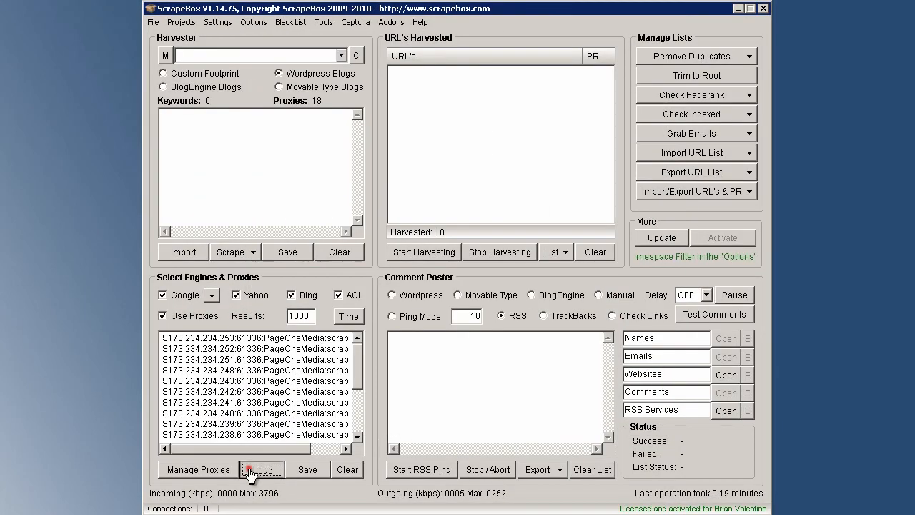
pyautogui.click(191, 155)
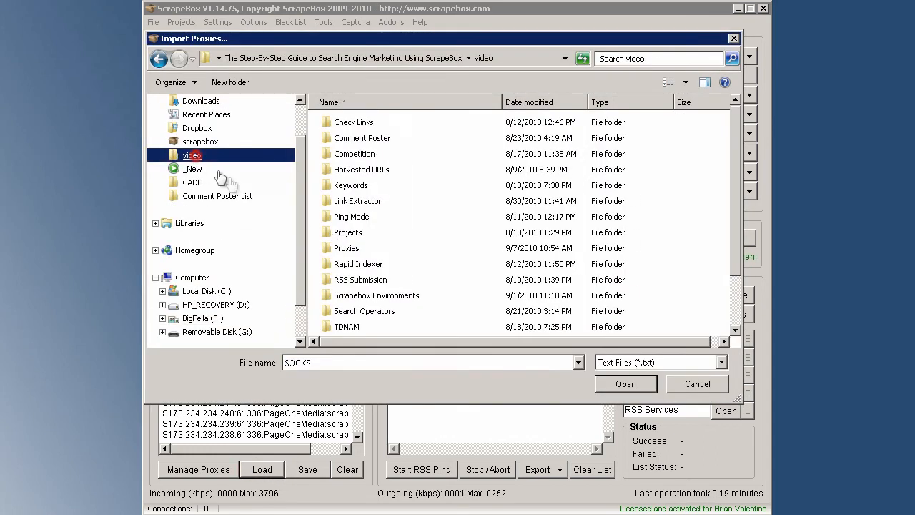
pyautogui.doubleClick(348, 247)
pyautogui.doubleClick(350, 201)
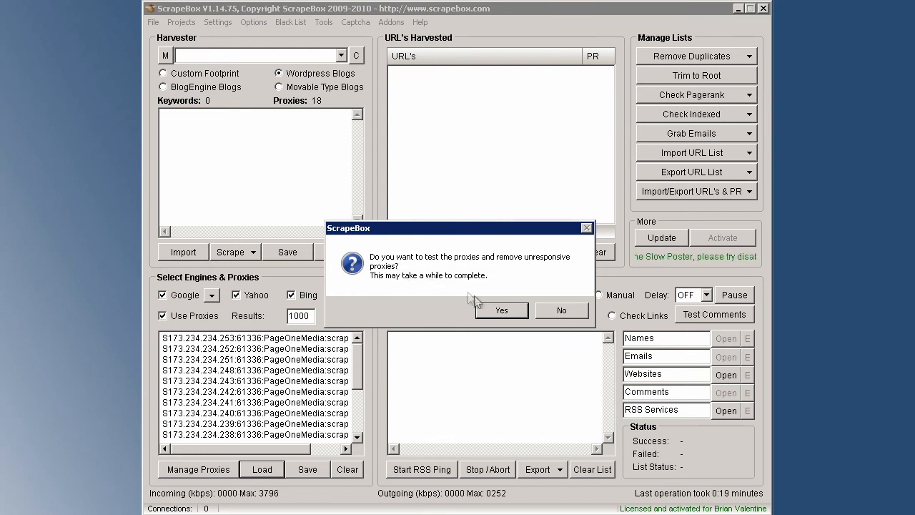
# Step: Accept the test prompt and run Test Proxies on all 18 SOCKS proxies in Manage Proxies
pyautogui.click(494, 310)
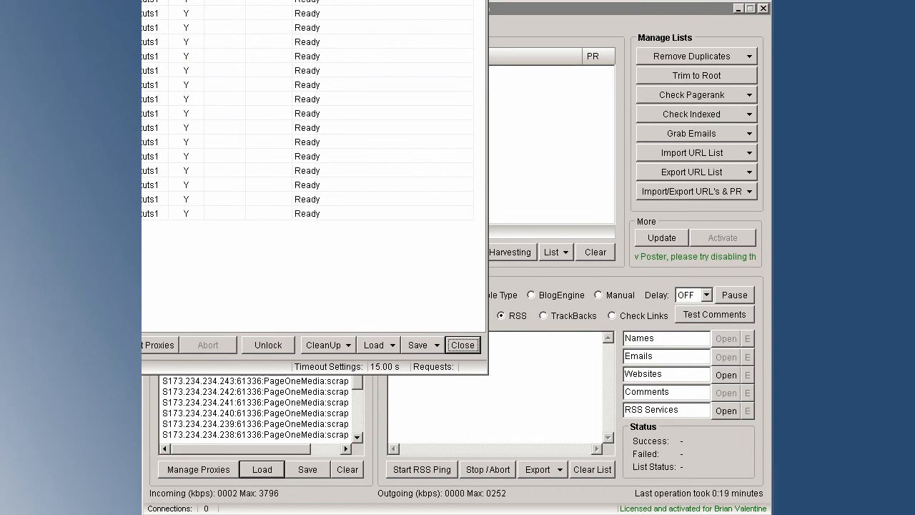
pyautogui.moveTo(197, 0); pyautogui.dragTo(444, 40)
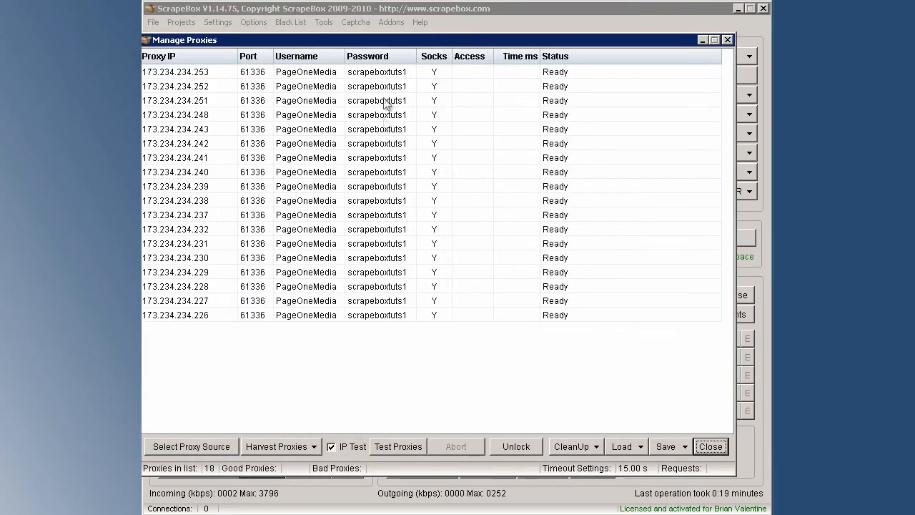
pyautogui.moveTo(408, 42); pyautogui.dragTo(428, 42)
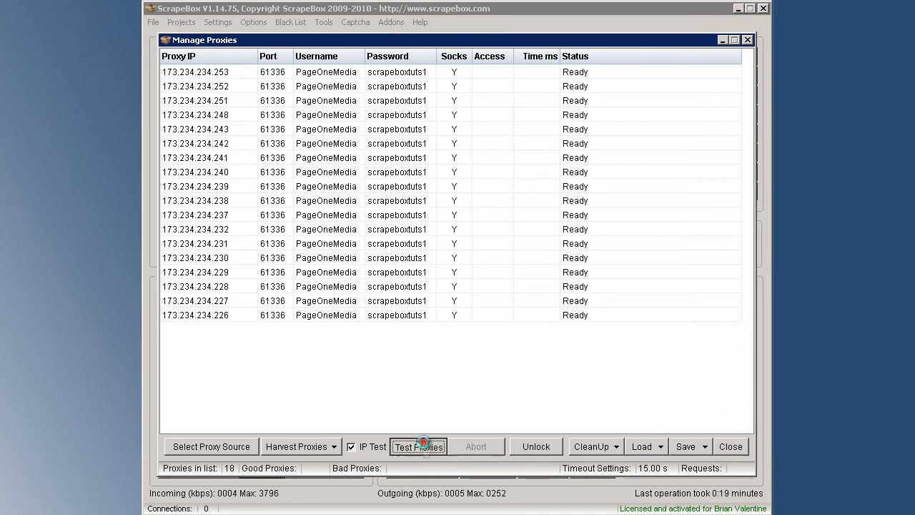
pyautogui.click(418, 446)
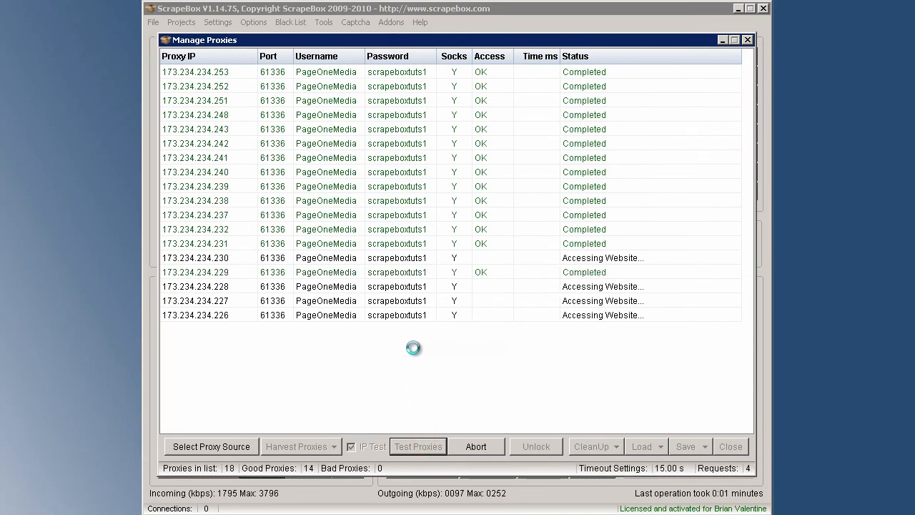